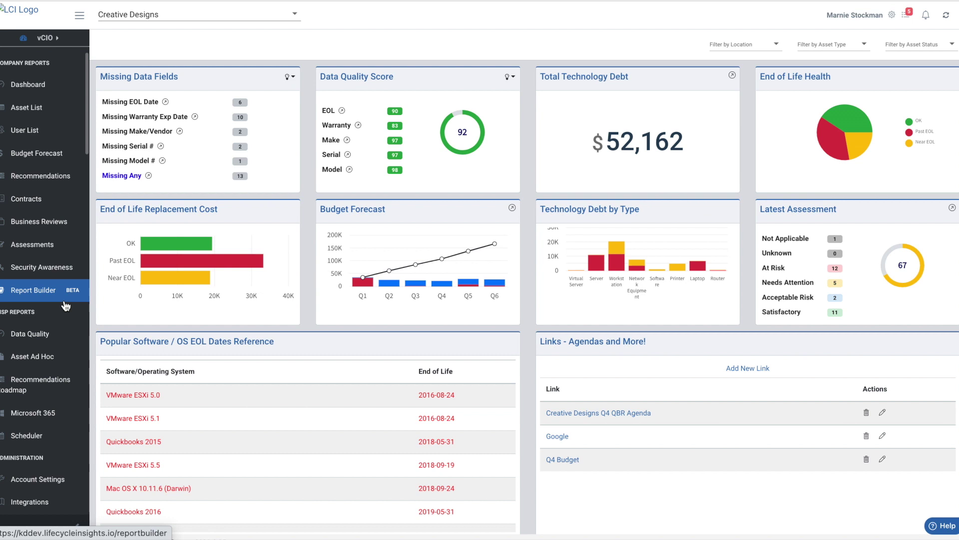
# - Switch the product switcher to Asset Insights (AIR) to reach the Creative Designs dashboard
pyautogui.click(50, 37)
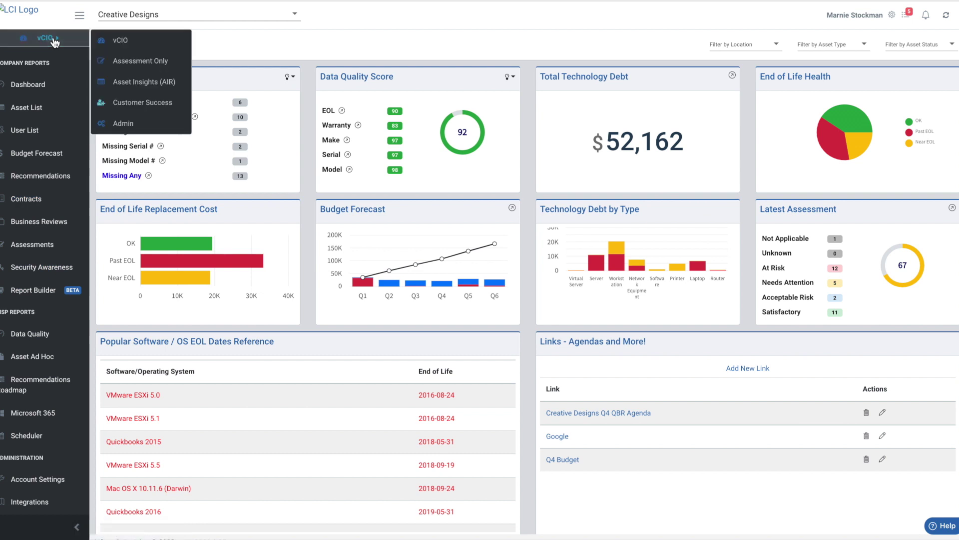
pyautogui.click(145, 85)
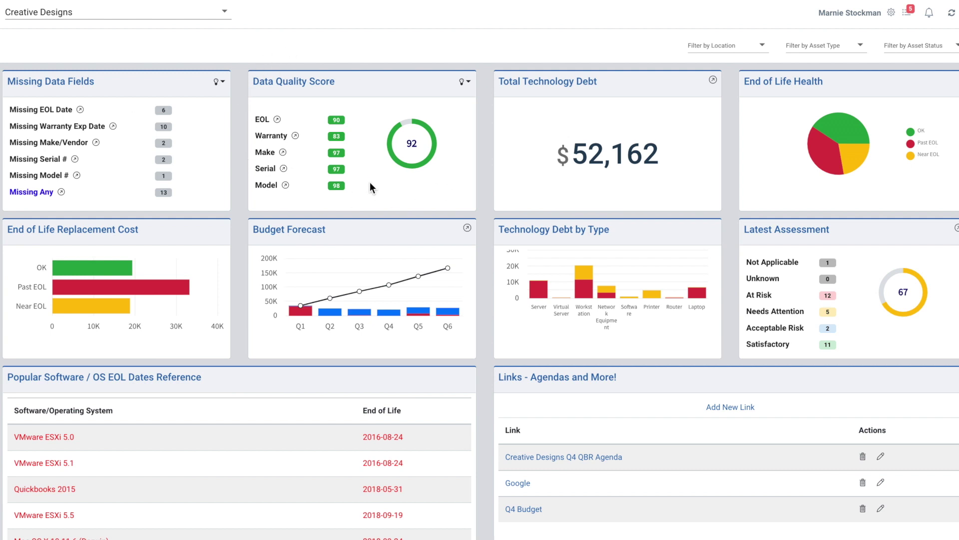
# - Review the assets missing any data field, then close that asset table
pyautogui.click(59, 191)
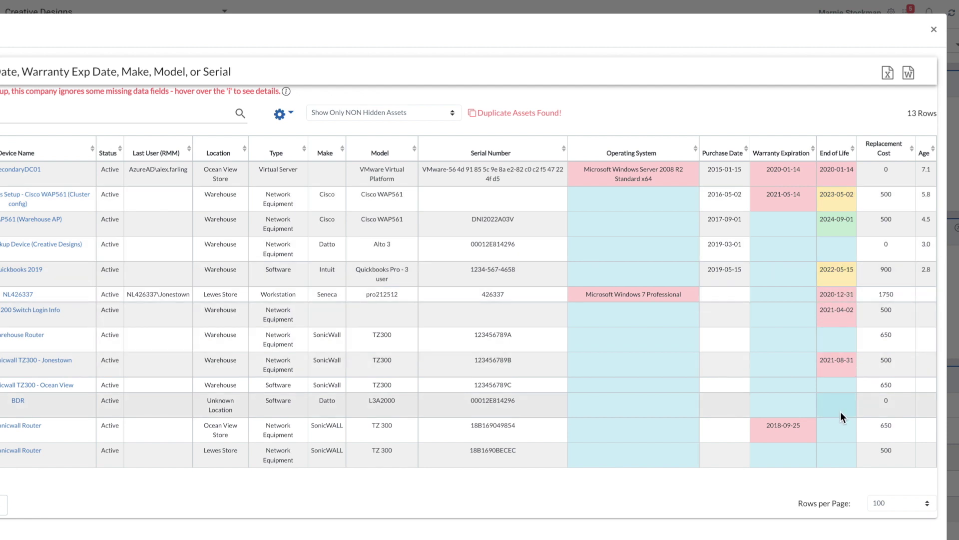
pyautogui.click(935, 32)
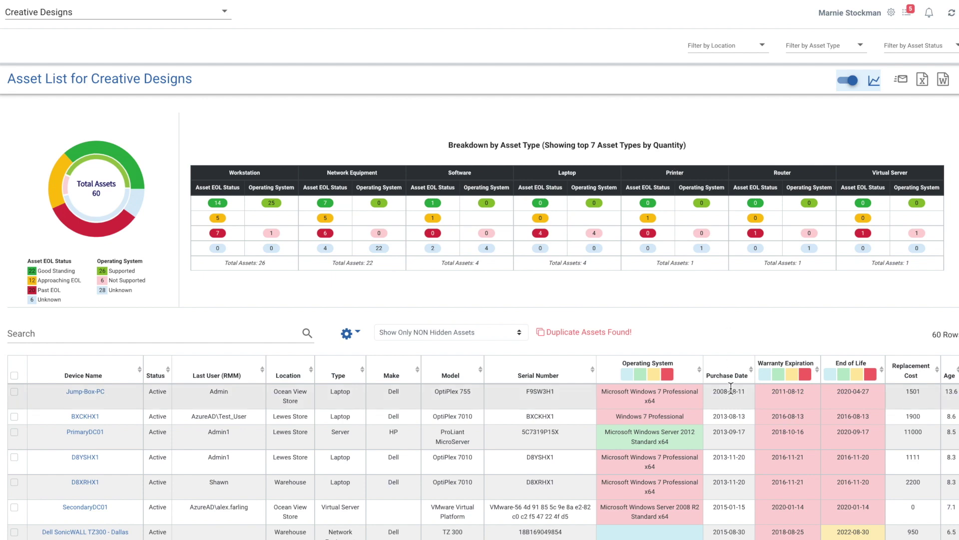
pyautogui.scroll(-3, 731, 387)
pyautogui.scroll(2, 730, 388)
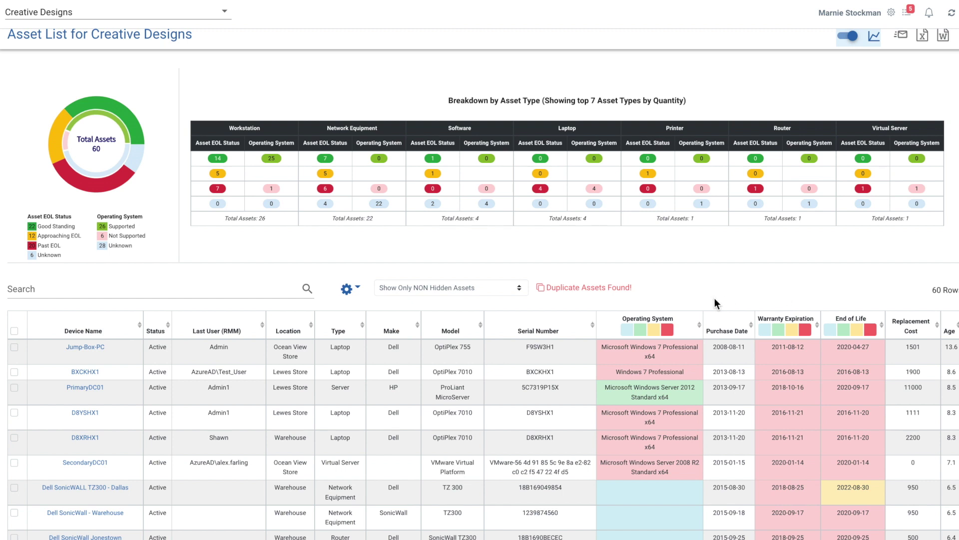
pyautogui.click(763, 335)
# - Hide another Warranty Expiration status so only 34 of the 60 assets remain
pyautogui.click(787, 334)
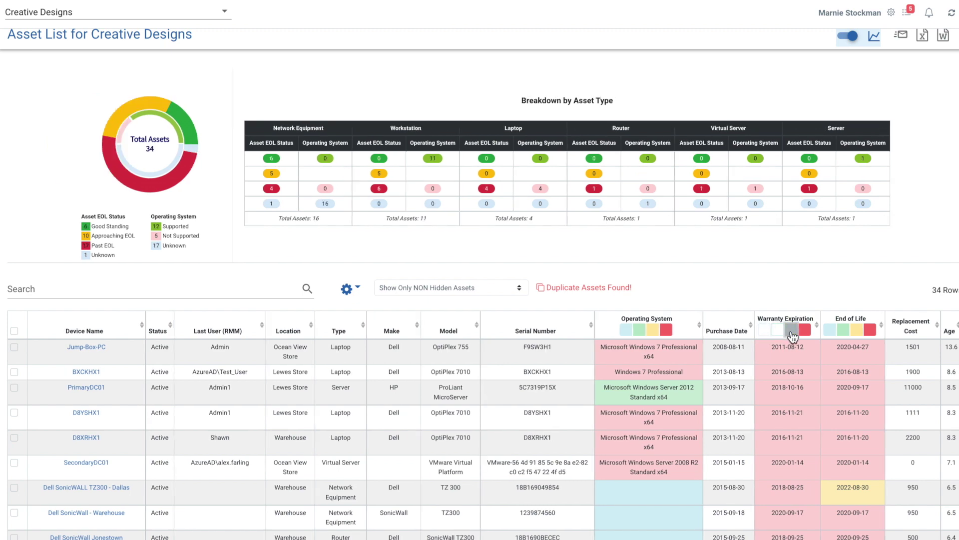
pyautogui.scroll(-3, 739, 422)
pyautogui.scroll(-8, 739, 421)
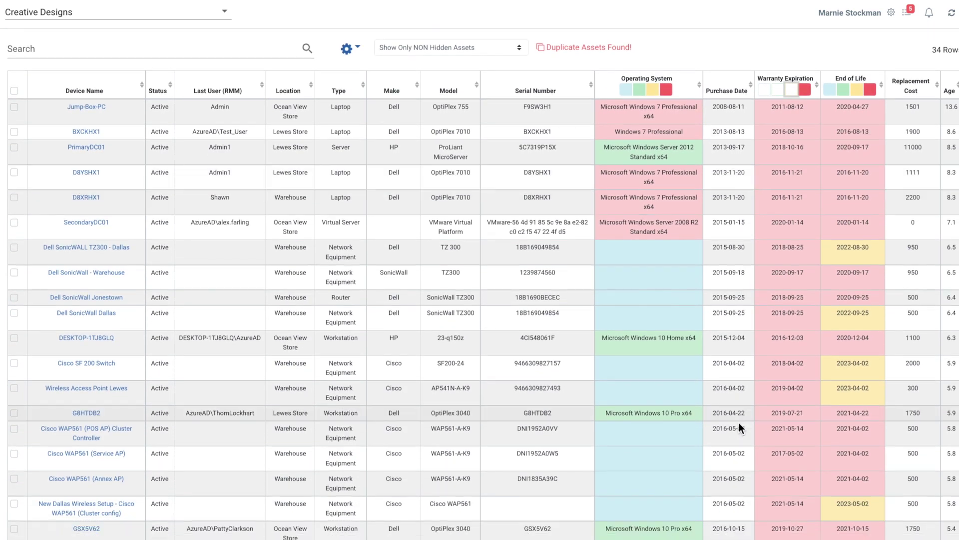
pyautogui.scroll(12, 793, 403)
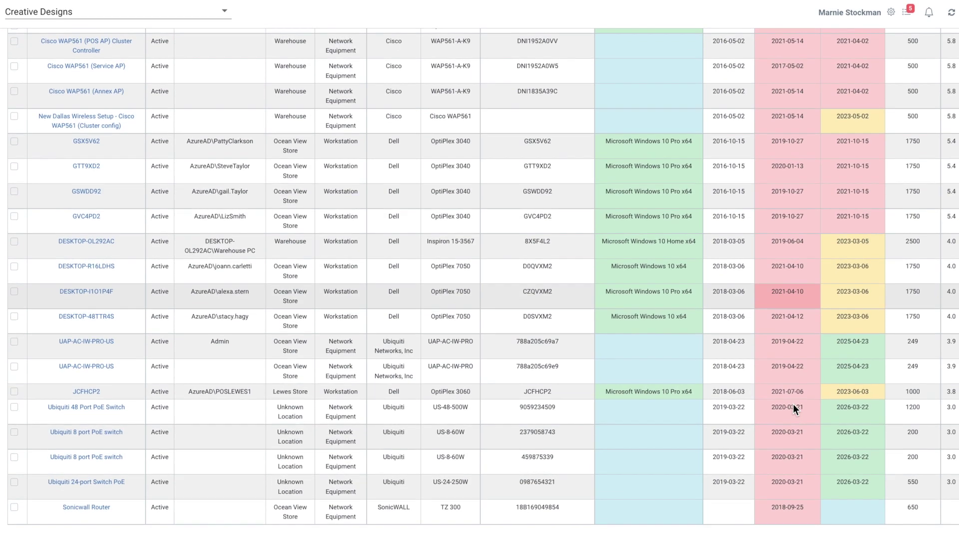
pyautogui.scroll(1, 793, 404)
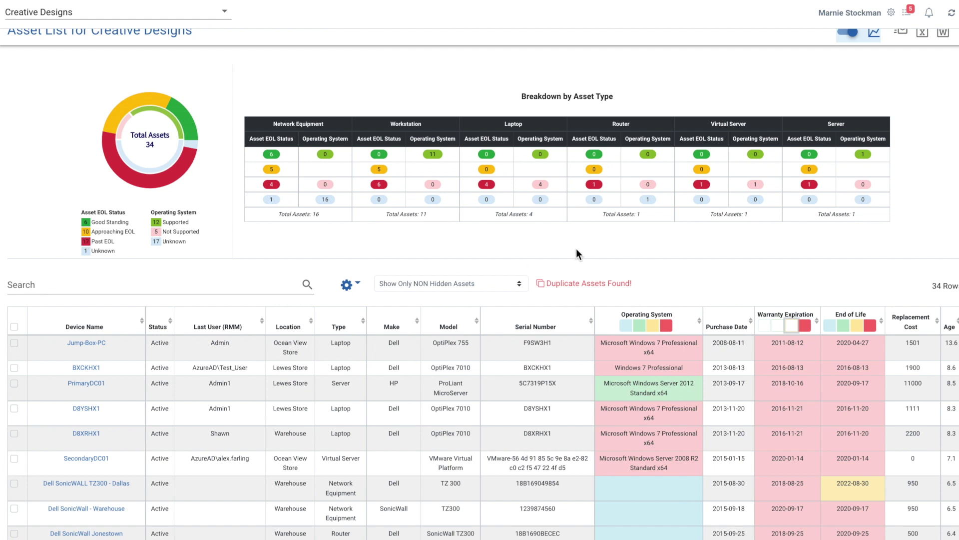
pyautogui.scroll(1, 577, 248)
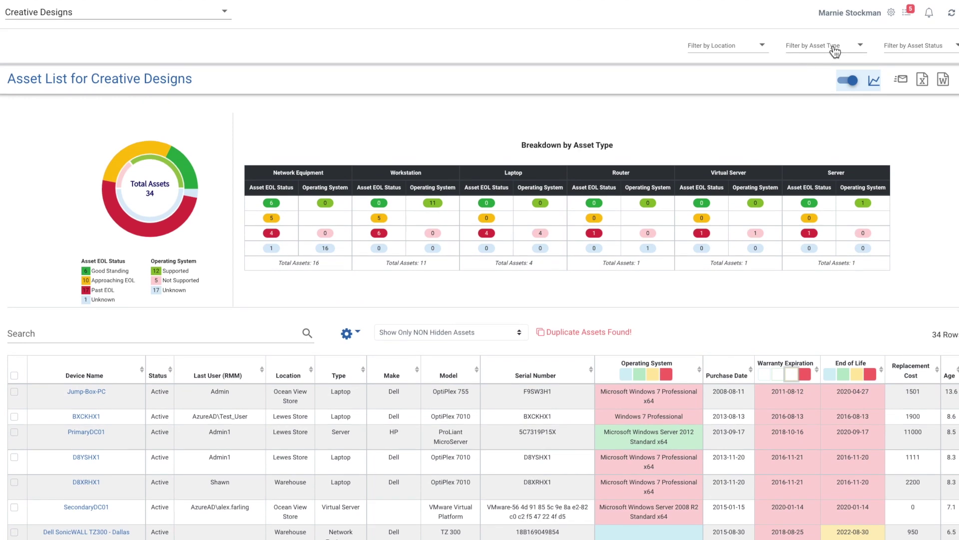
# - Try the Workstation asset type filter, clear it, and open the asset list's scheduled reports
pyautogui.click(834, 50)
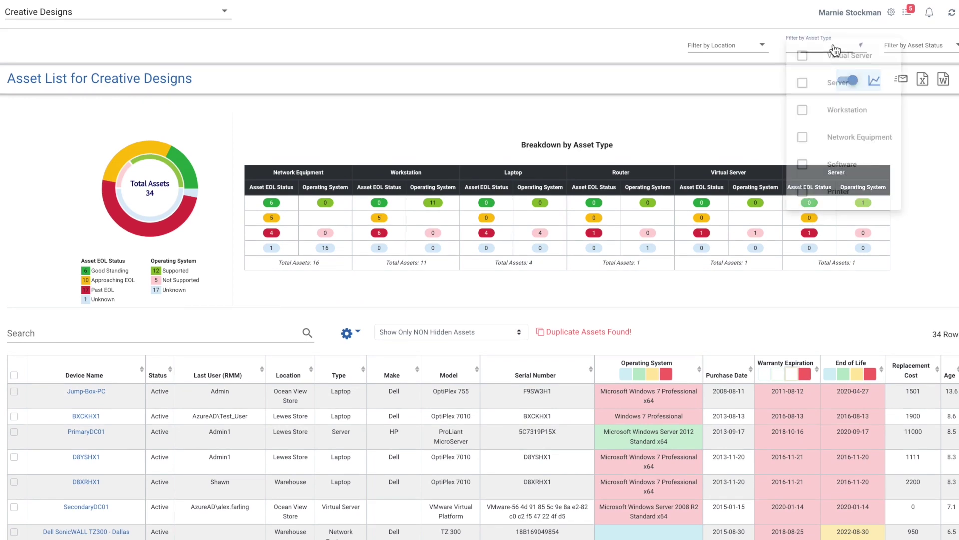
pyautogui.click(825, 114)
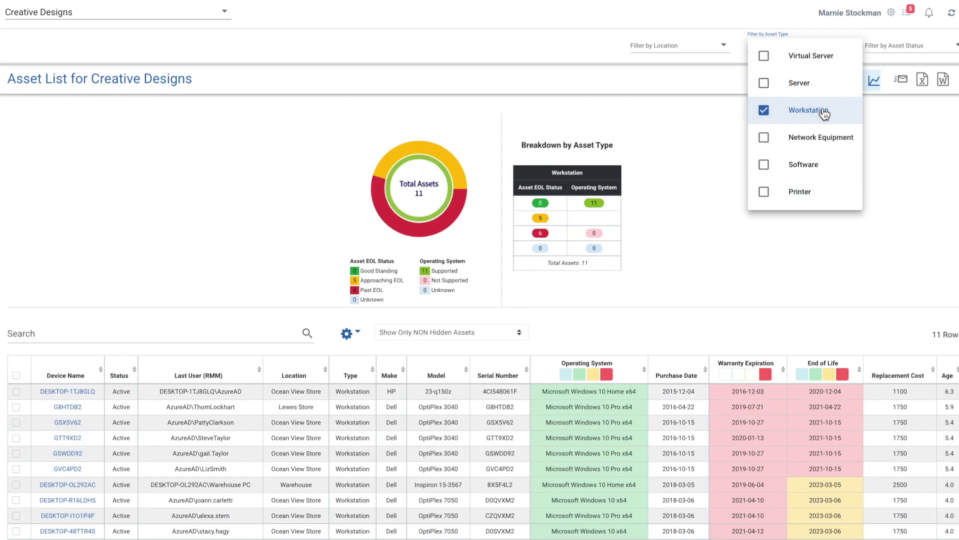
pyautogui.click(825, 113)
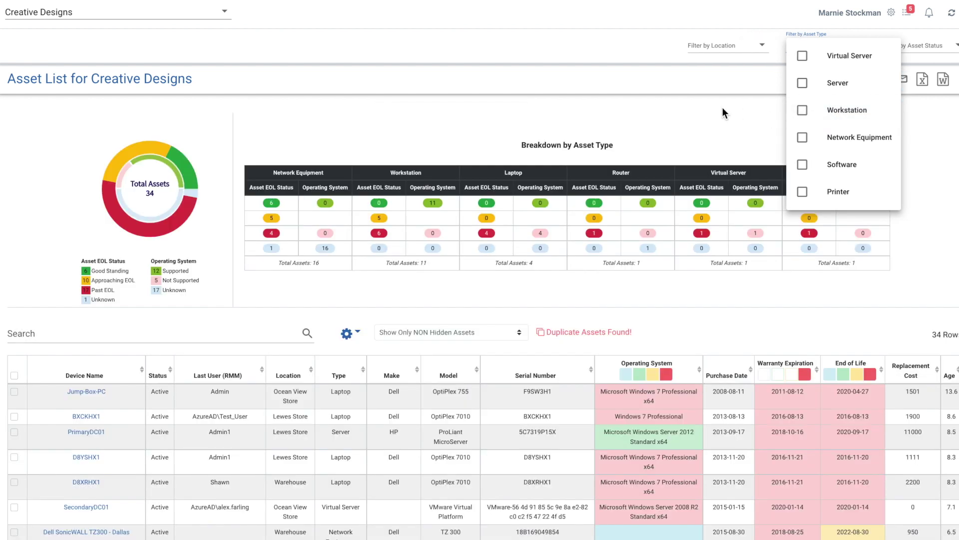
pyautogui.click(725, 116)
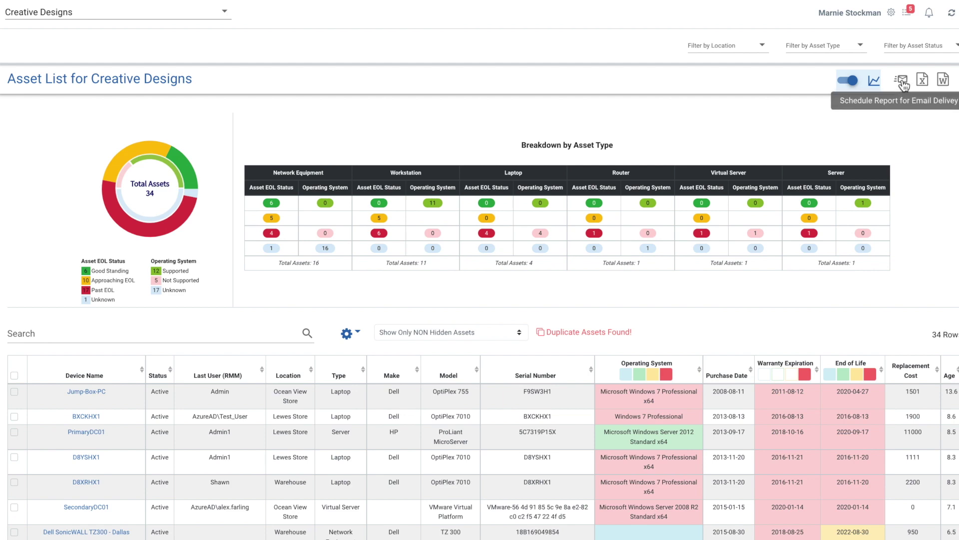
pyautogui.click(903, 84)
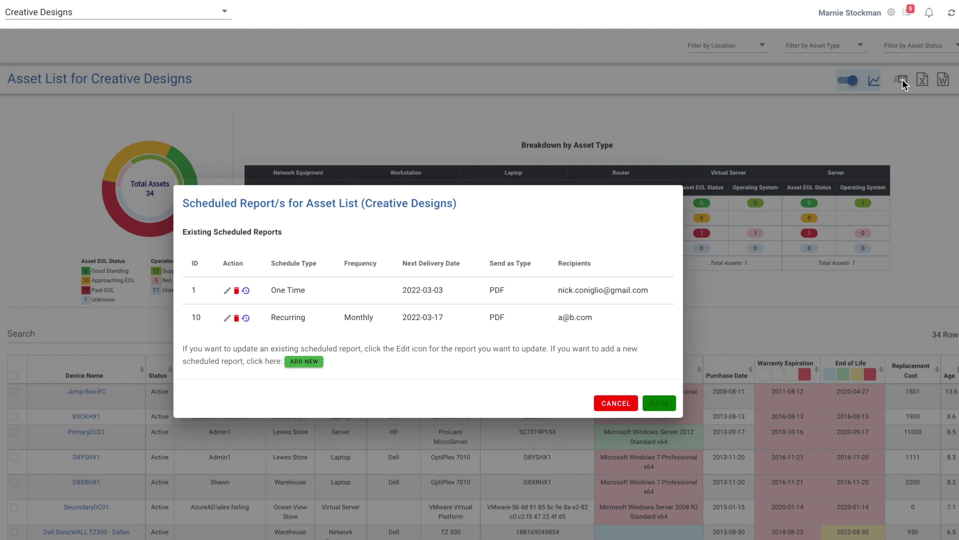
# - Add a Recurring, Monthly, MS Word scheduled report with next delivery on March 6
pyautogui.click(311, 362)
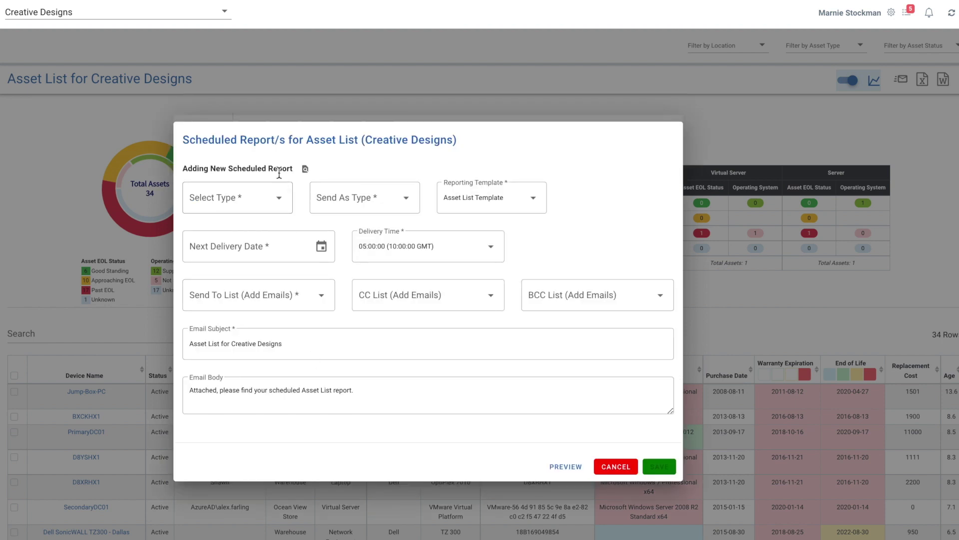
pyautogui.click(279, 201)
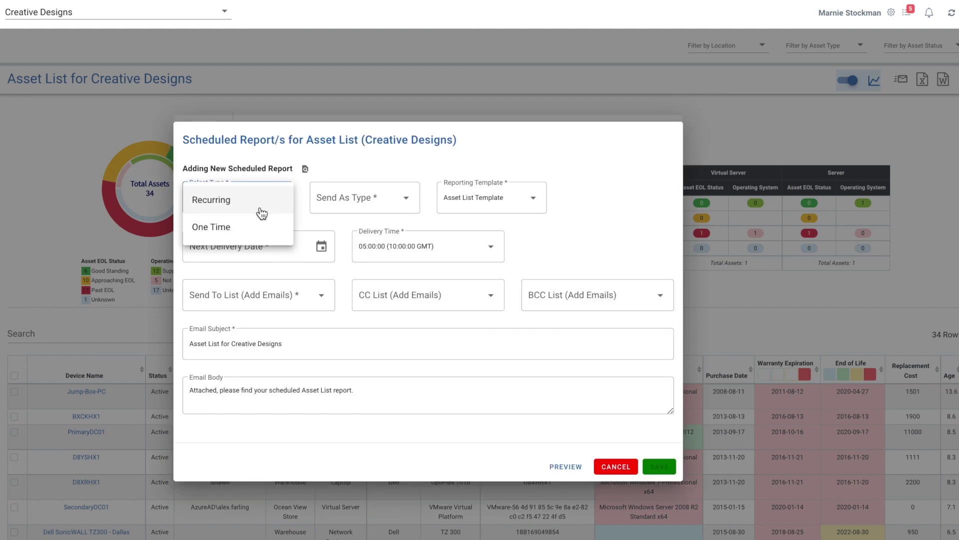
pyautogui.click(261, 209)
pyautogui.click(400, 206)
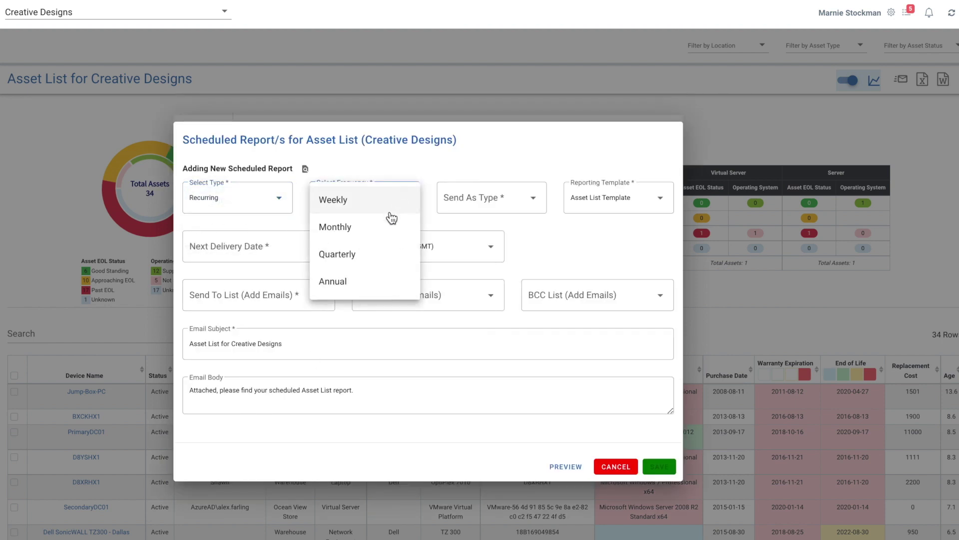
pyautogui.click(374, 230)
pyautogui.click(527, 206)
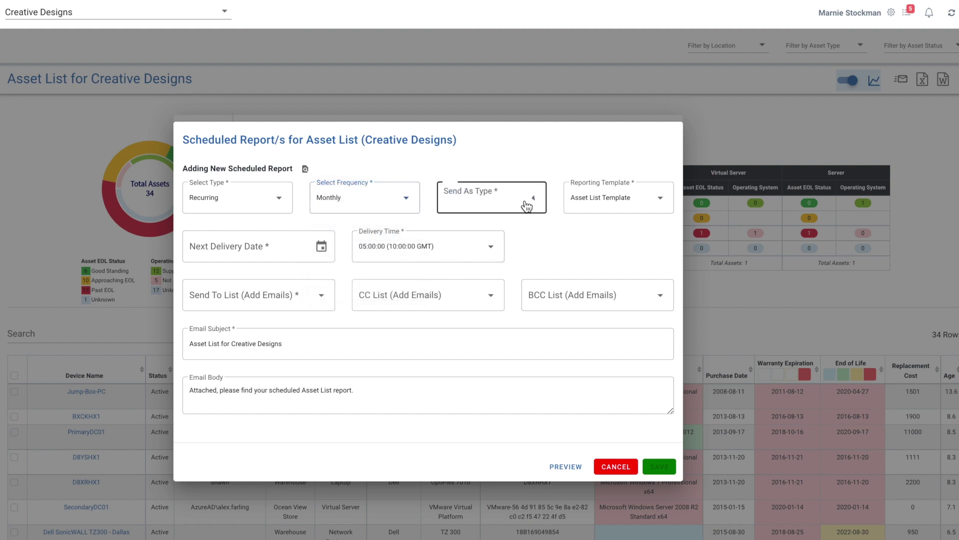
pyautogui.click(527, 206)
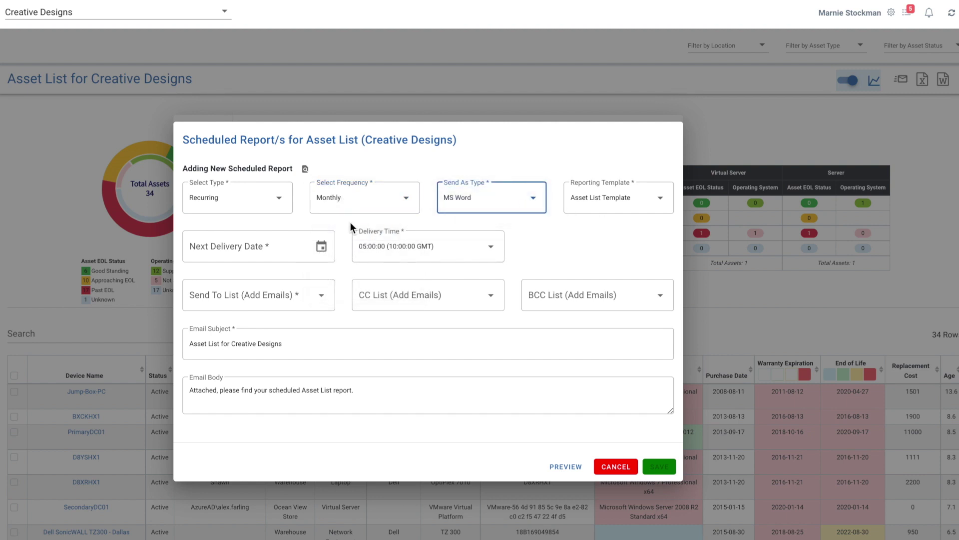
pyautogui.click(294, 255)
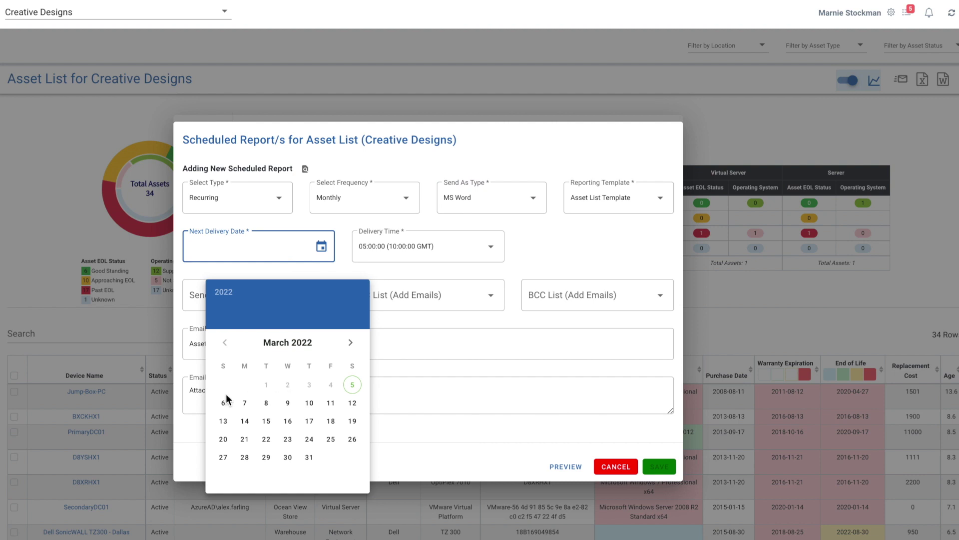
pyautogui.click(225, 407)
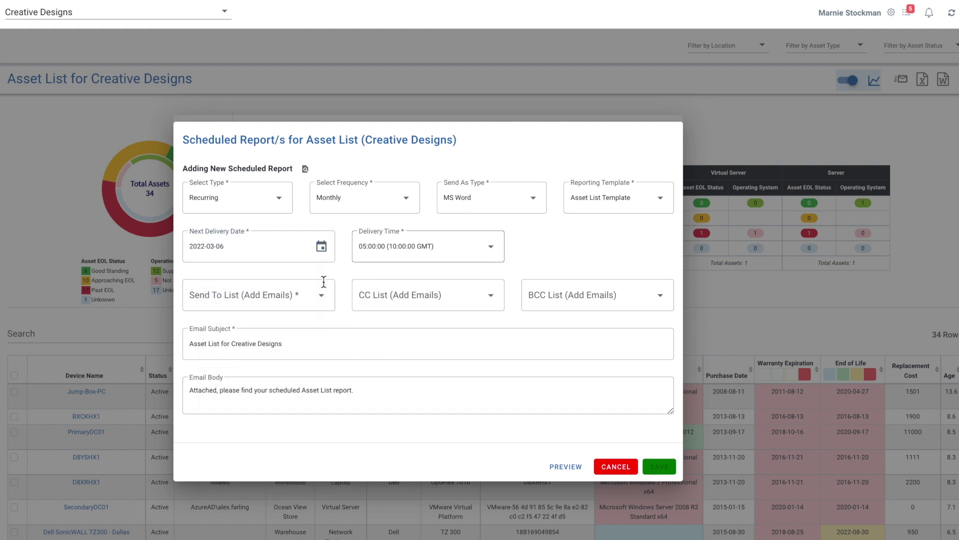
# - Set the suggested address as the recipient and clear the CC and BCC fields
pyautogui.click(303, 300)
pyautogui.write('m')
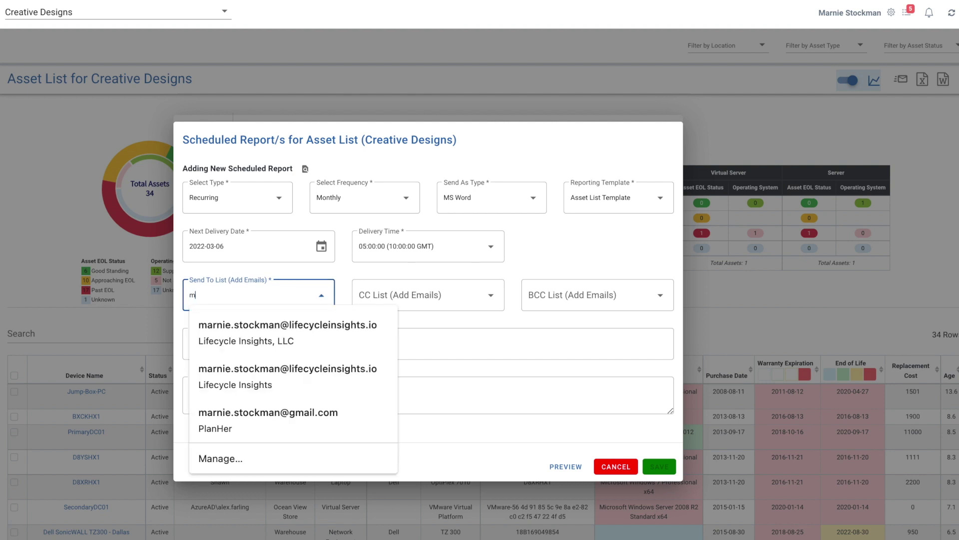
pyautogui.click(283, 424)
pyautogui.click(458, 295)
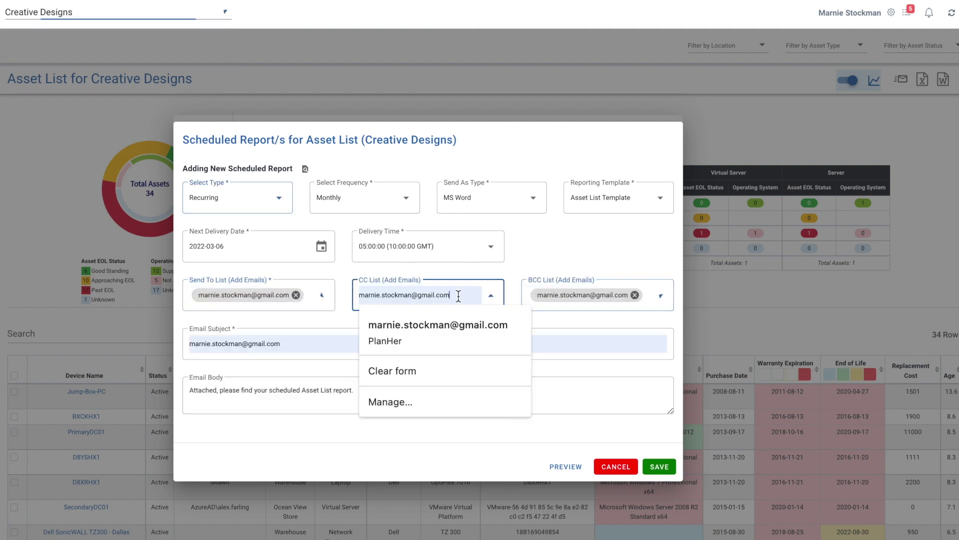
pyautogui.hotkey('ctrl', 'a')
pyautogui.press('BackSpace')
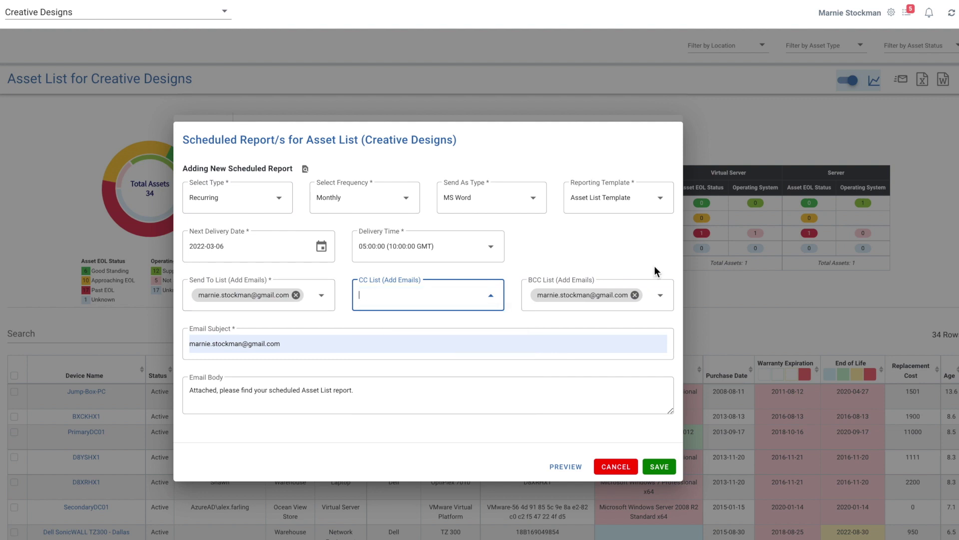
pyautogui.click(635, 295)
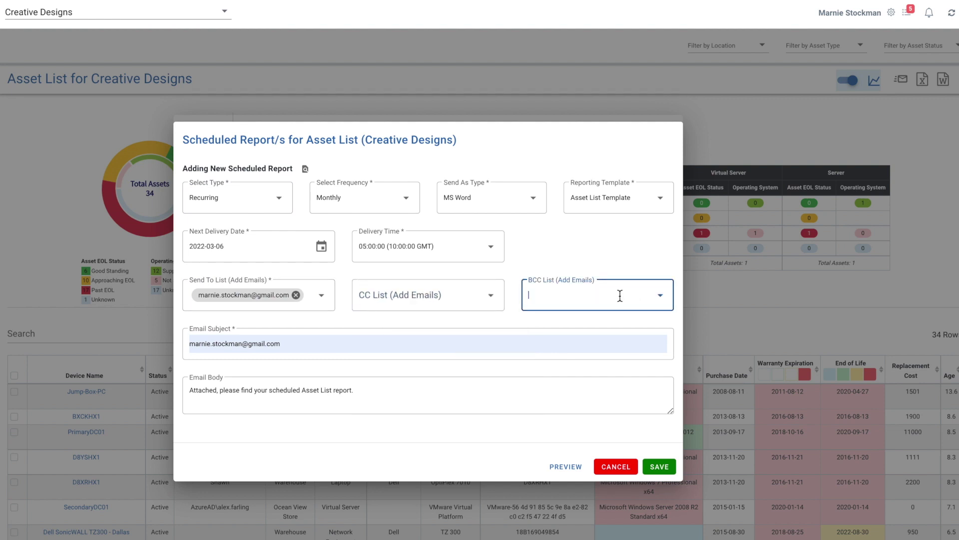
# - Change the email subject to 'Asset list' and generate a report preview
pyautogui.click(307, 345)
pyautogui.moveTo(306, 343); pyautogui.dragTo(170, 342)
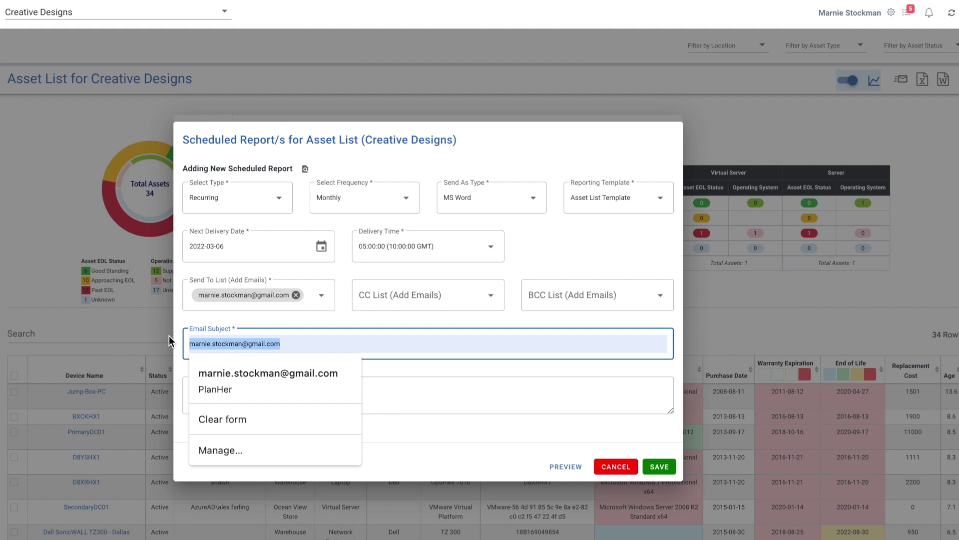
pyautogui.write('Asset list')
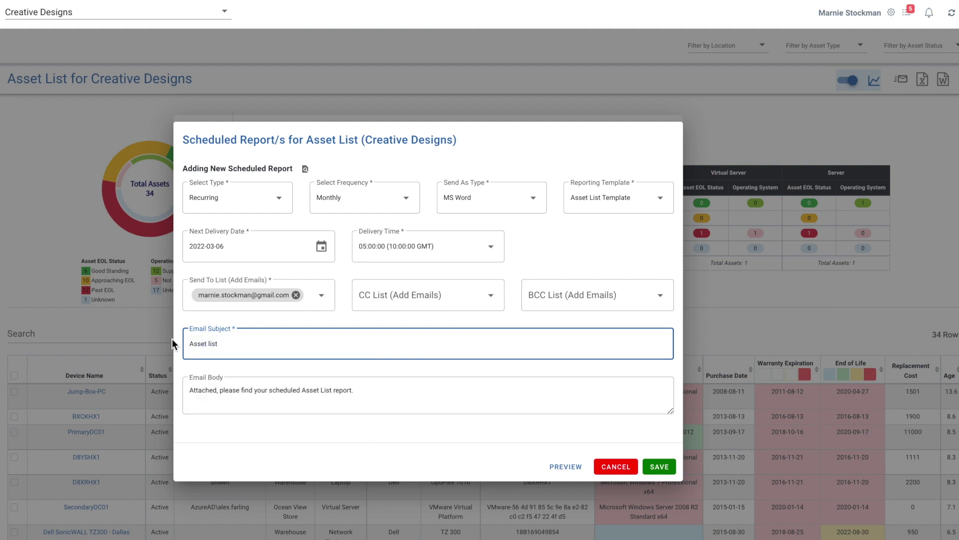
pyautogui.moveTo(364, 390); pyautogui.dragTo(184, 392)
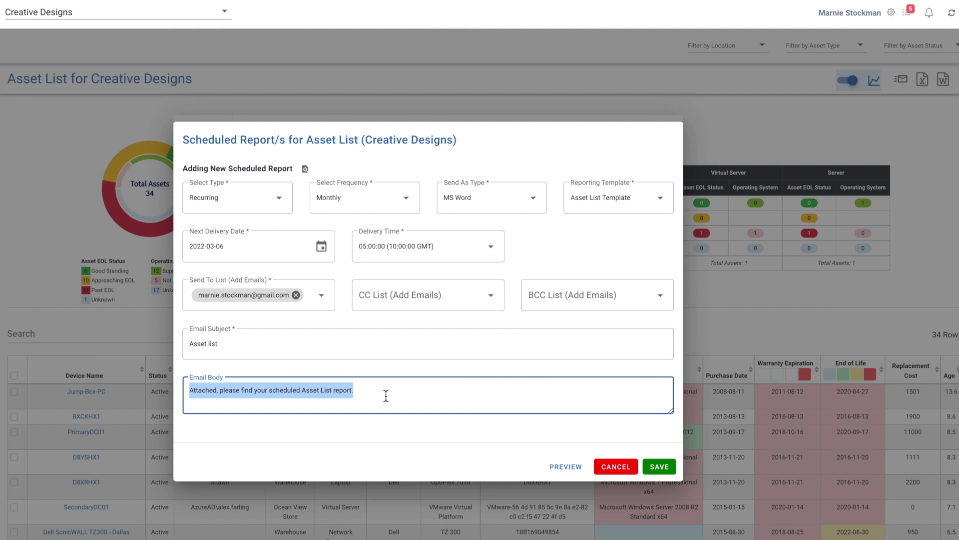
pyautogui.click(574, 468)
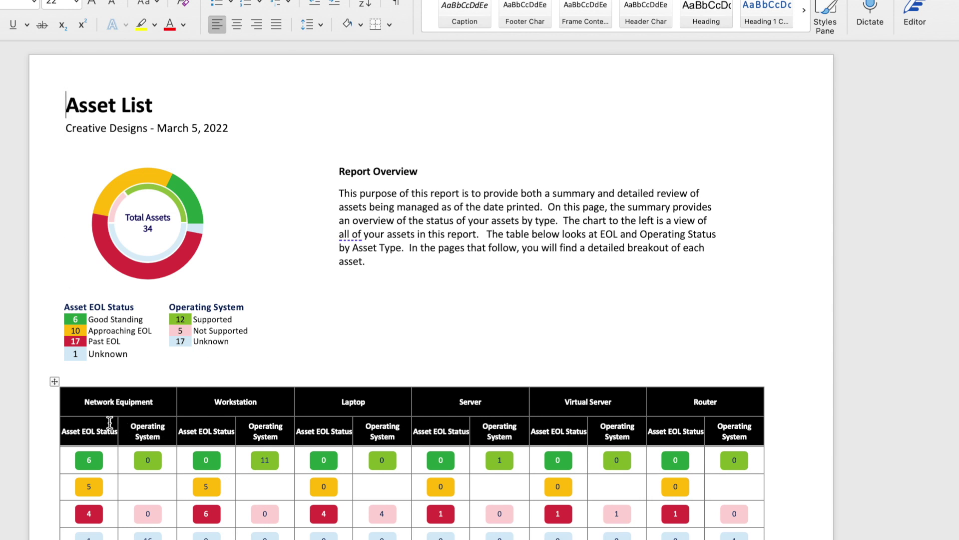
# - Scroll through the four-page Word preview to page 4 and back to the top
pyautogui.scroll(-3, 370, 458)
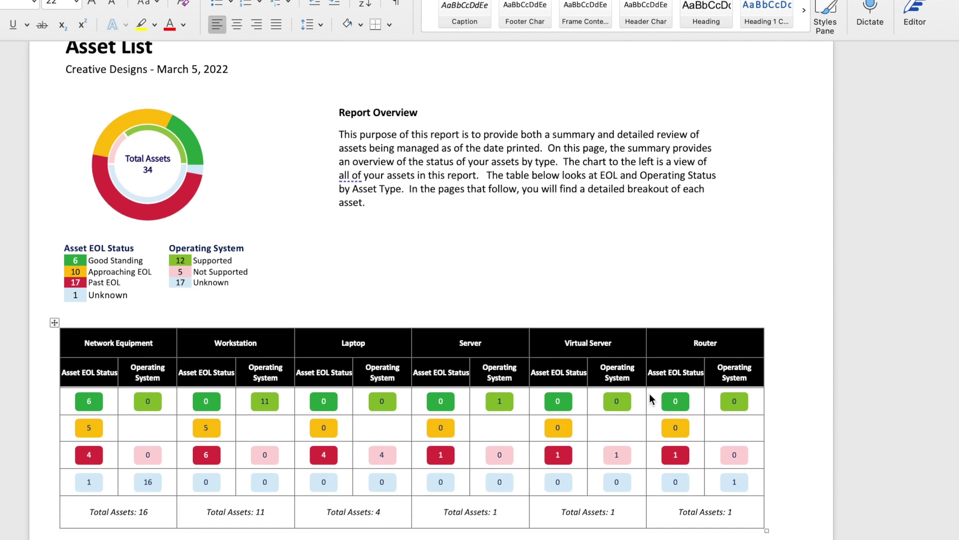
pyautogui.scroll(-15, 650, 399)
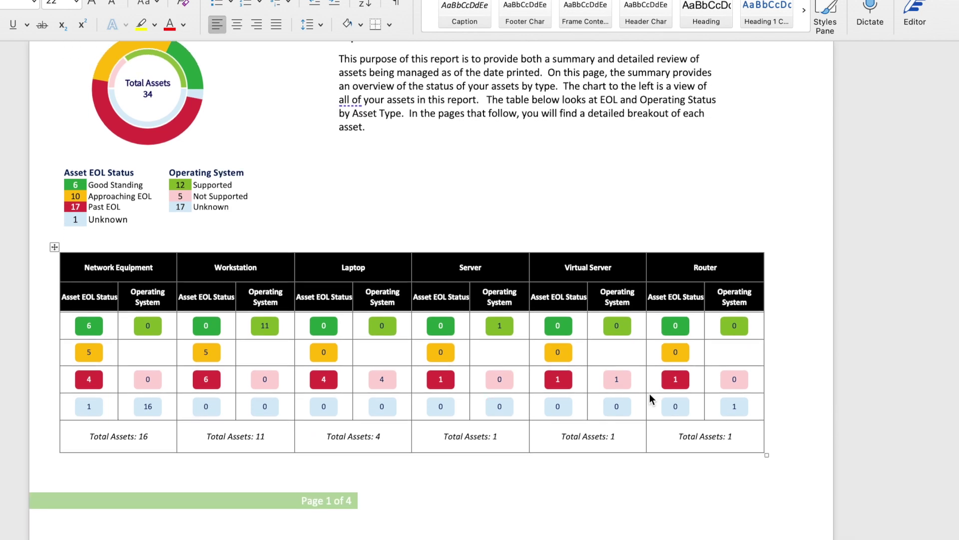
pyautogui.scroll(-10, 649, 394)
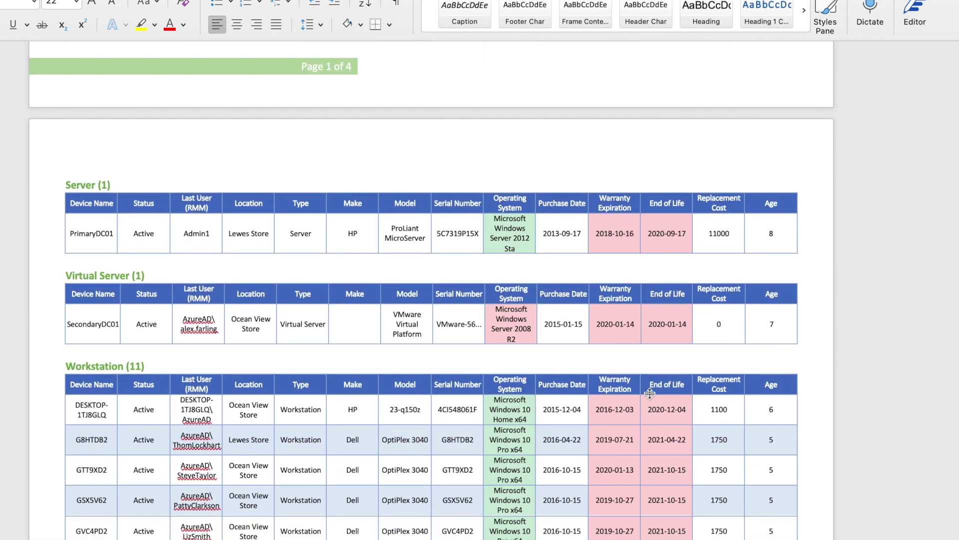
pyautogui.scroll(-12, 651, 398)
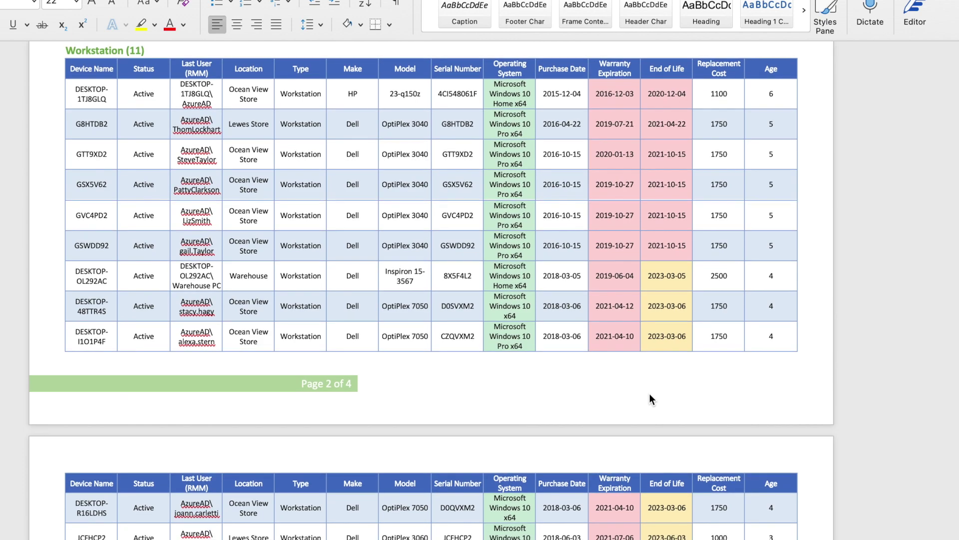
pyautogui.scroll(-10, 649, 394)
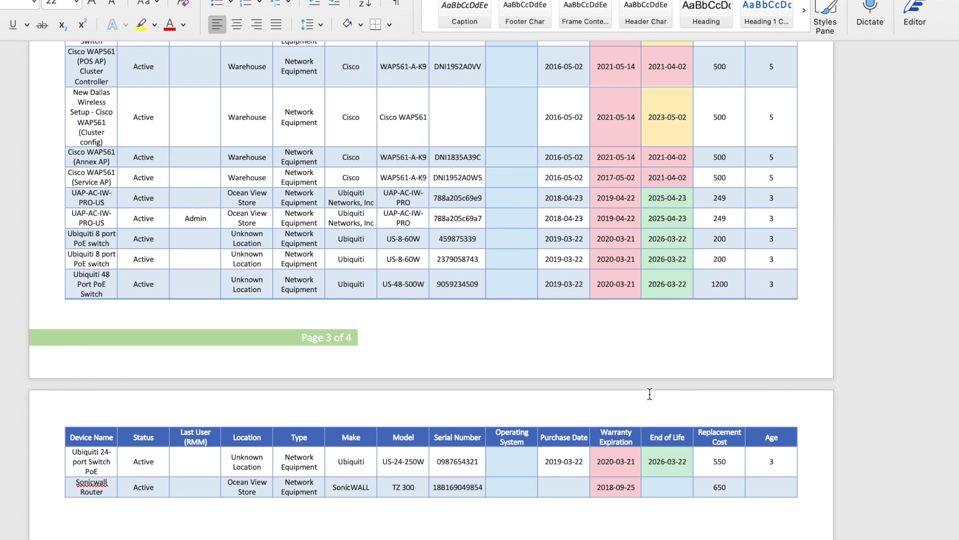
pyautogui.scroll(20, 650, 394)
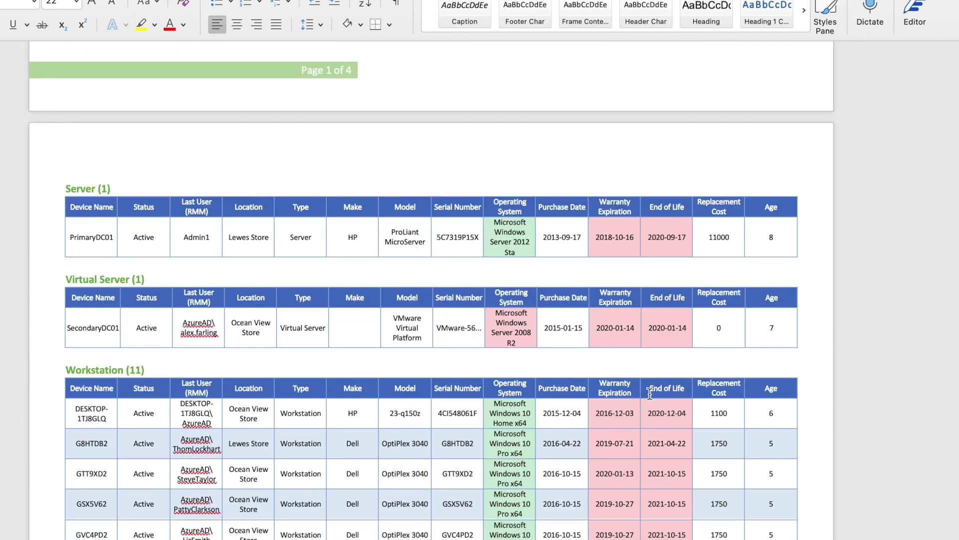
pyautogui.scroll(15, 650, 394)
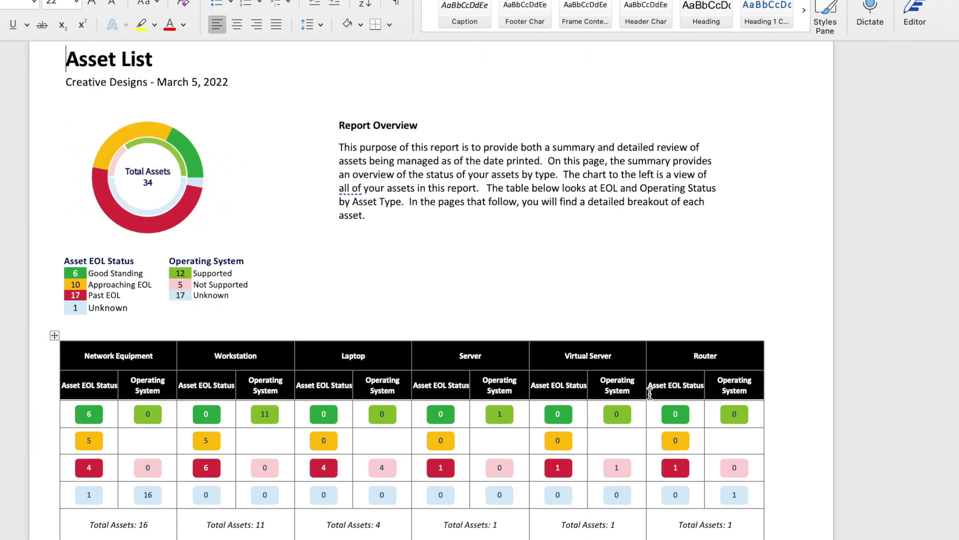
pyautogui.scroll(1, 649, 394)
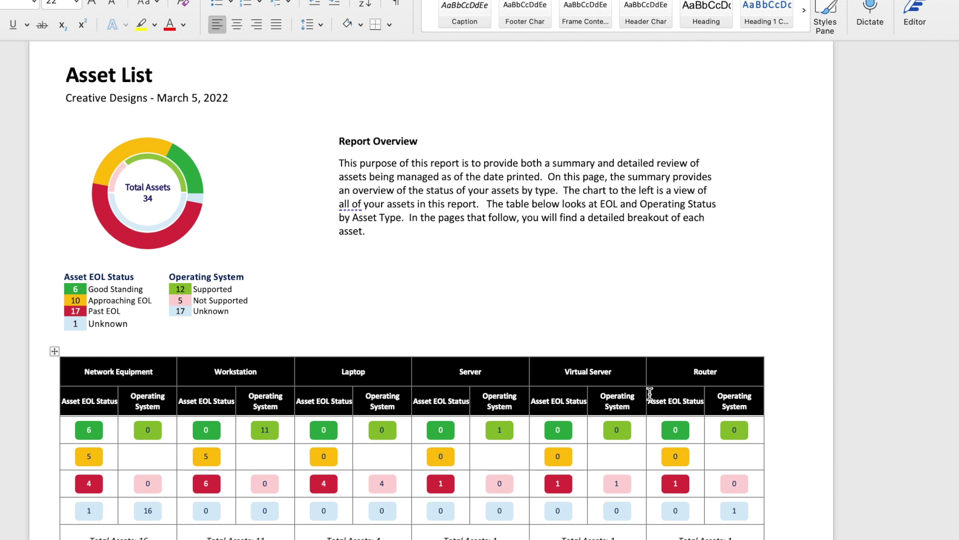
pyautogui.hotkey('ctrl', 'Home')
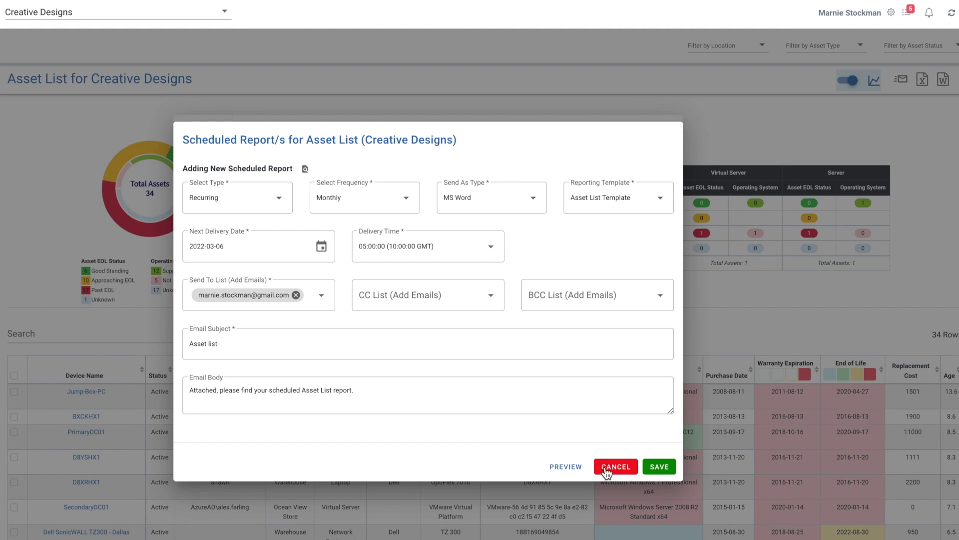
# - Cancel the Scheduled Report dialog without saving
pyautogui.click(611, 468)
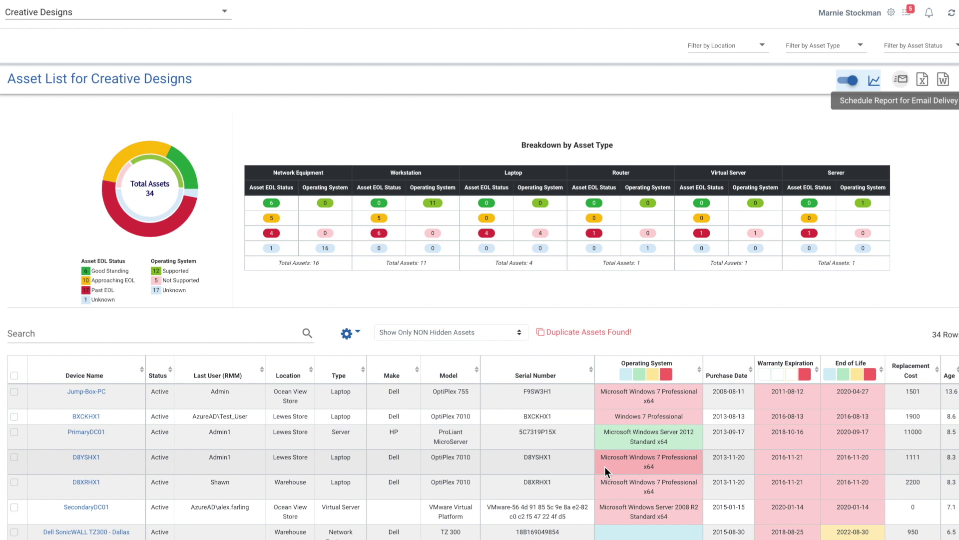